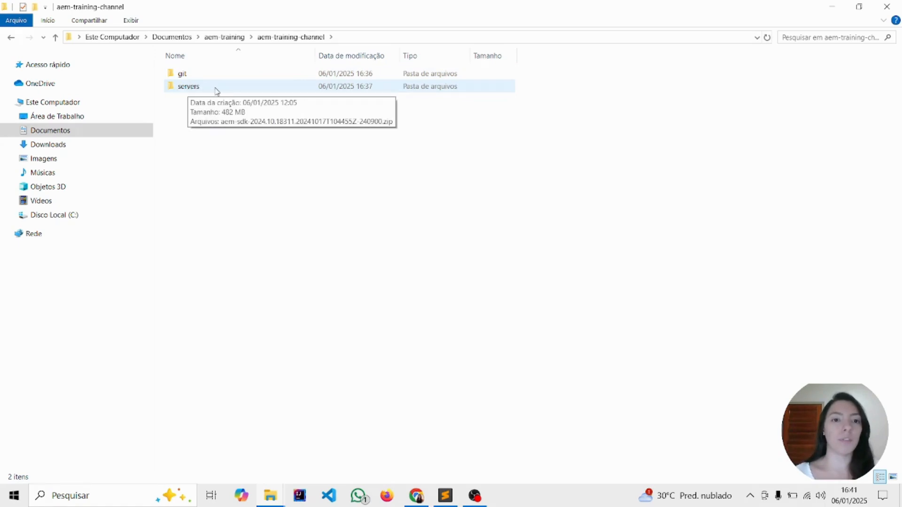
# Open the servers folder and extract the AEM SDK zip into a folder of the same name
pyautogui.doubleClick(219, 88)
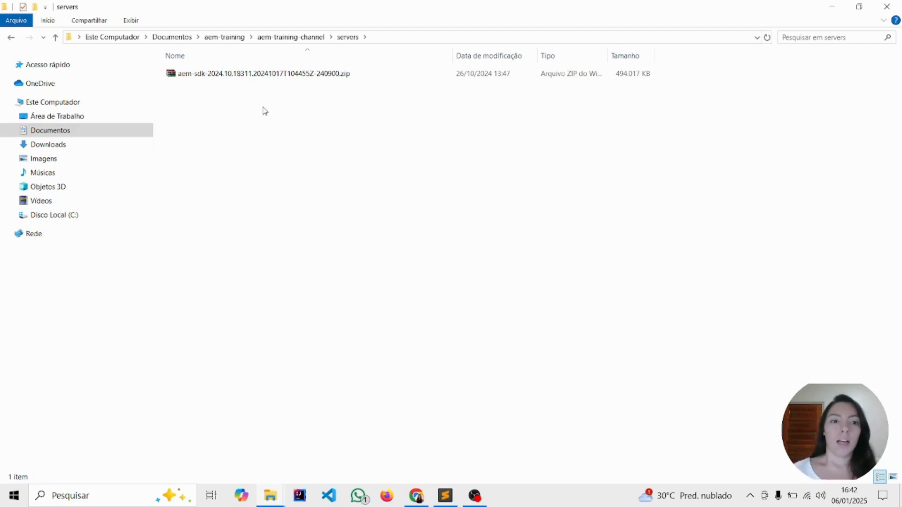
pyautogui.click(237, 79)
pyautogui.rightClick(238, 77)
pyautogui.moveTo(328, 217)
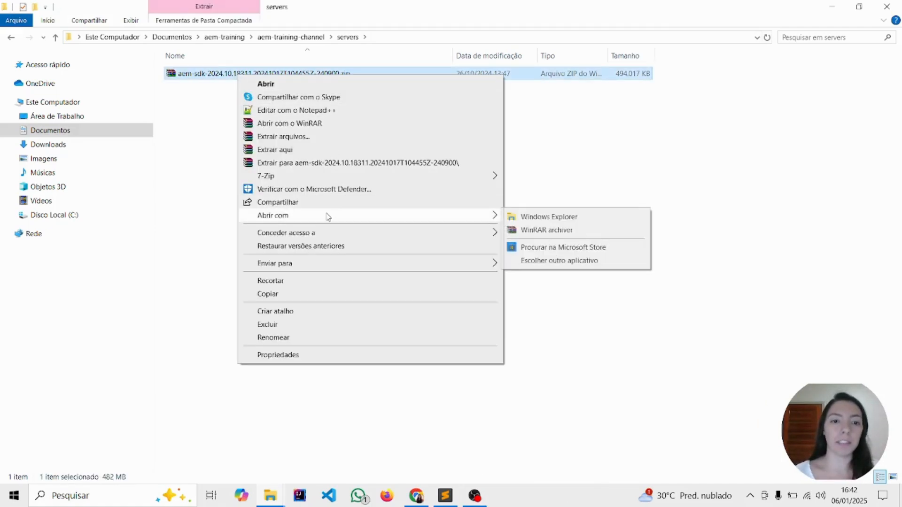
pyautogui.click(310, 162)
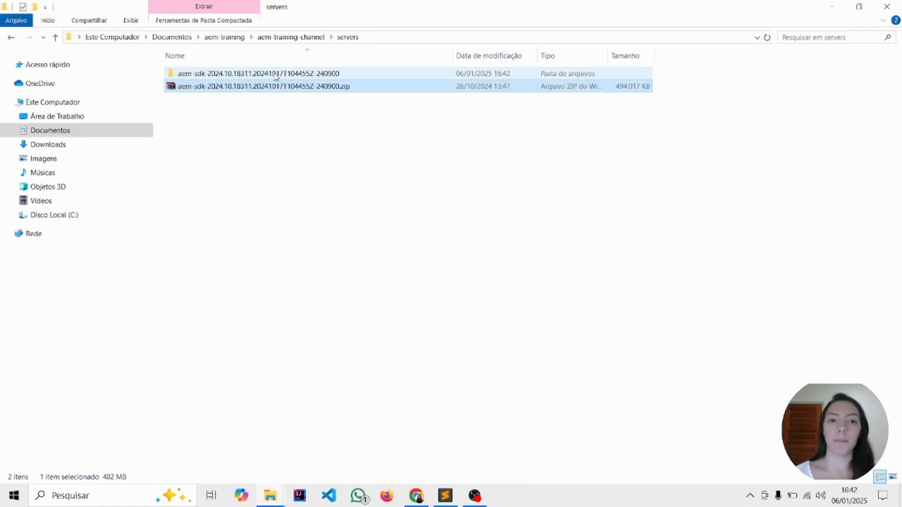
# Rename the extracted SDK folder as aem-sdk-2024.10.18311-240900
pyautogui.click(276, 75)
pyautogui.click(288, 75)
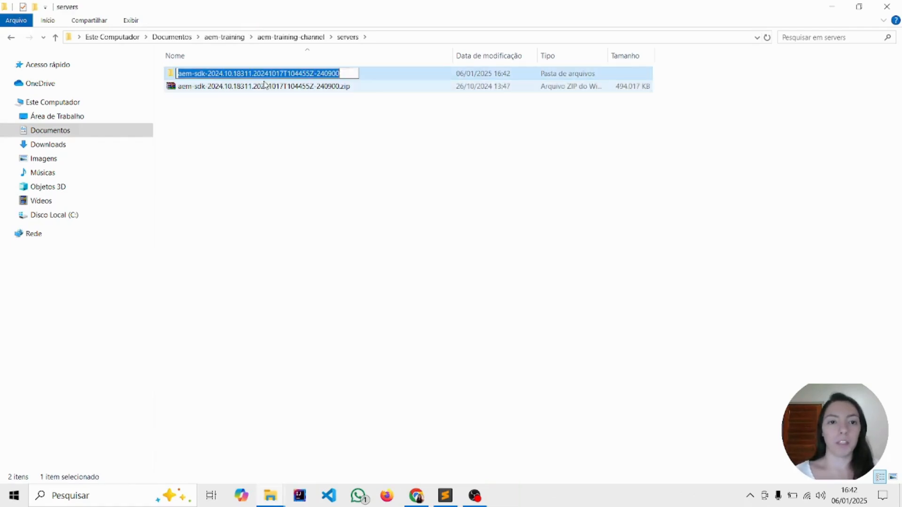
pyautogui.click(254, 74)
pyautogui.moveTo(254, 74); pyautogui.dragTo(317, 75)
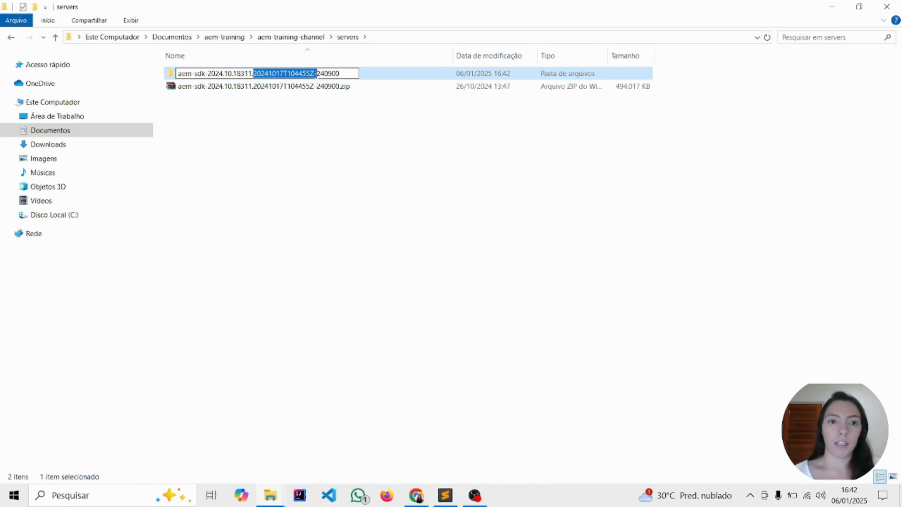
pyautogui.press('BackSpace')
pyautogui.press('BackSpace')
pyautogui.write('-')
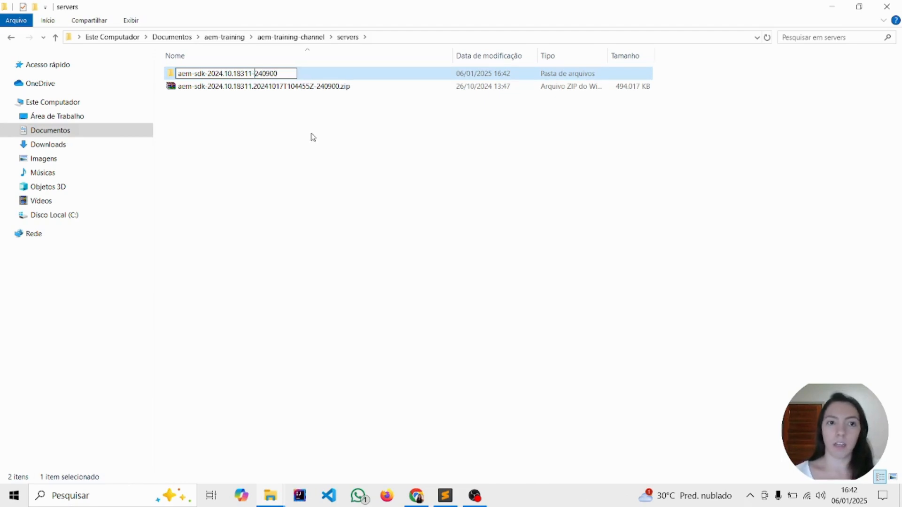
pyautogui.click(310, 163)
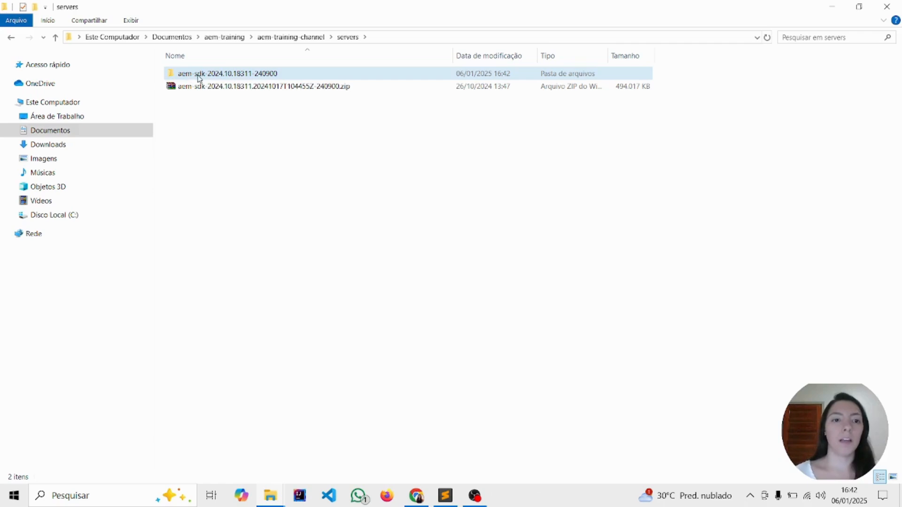
# Open the aem-sdk-2024.10.18311-240900 folder and create a new folder named author inside it
pyautogui.moveTo(200, 78)
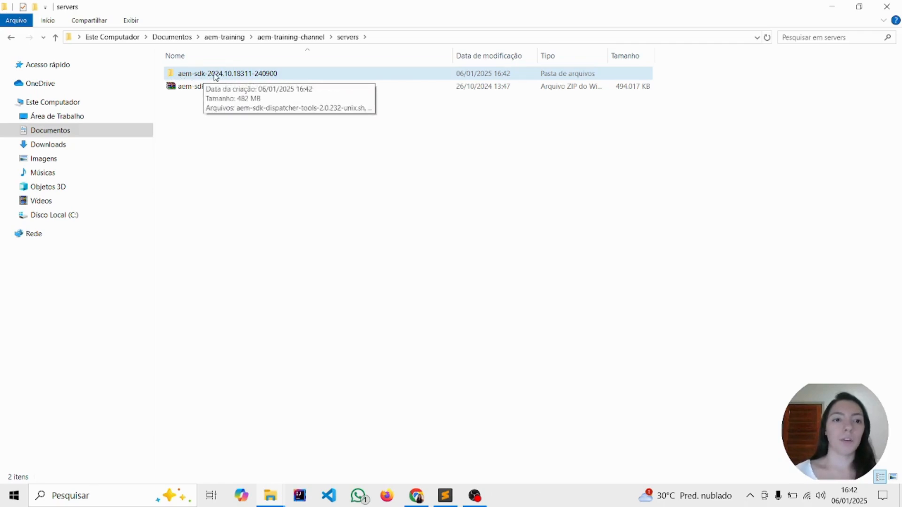
pyautogui.doubleClick(216, 77)
pyautogui.rightClick(210, 136)
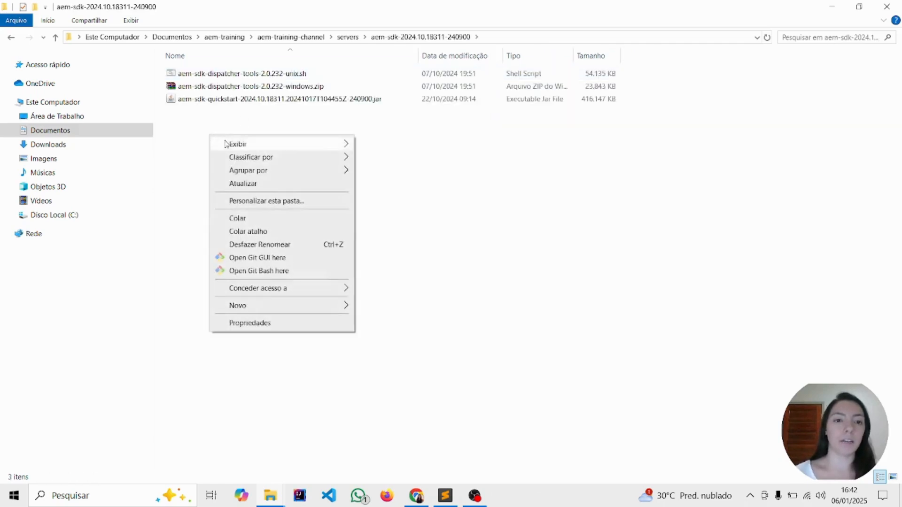
pyautogui.moveTo(258, 307)
pyautogui.click(417, 306)
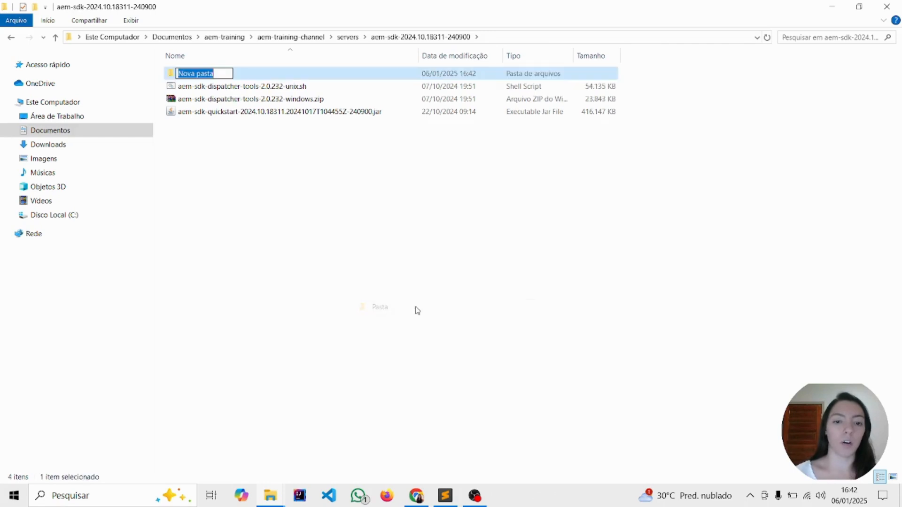
pyautogui.write('autor')
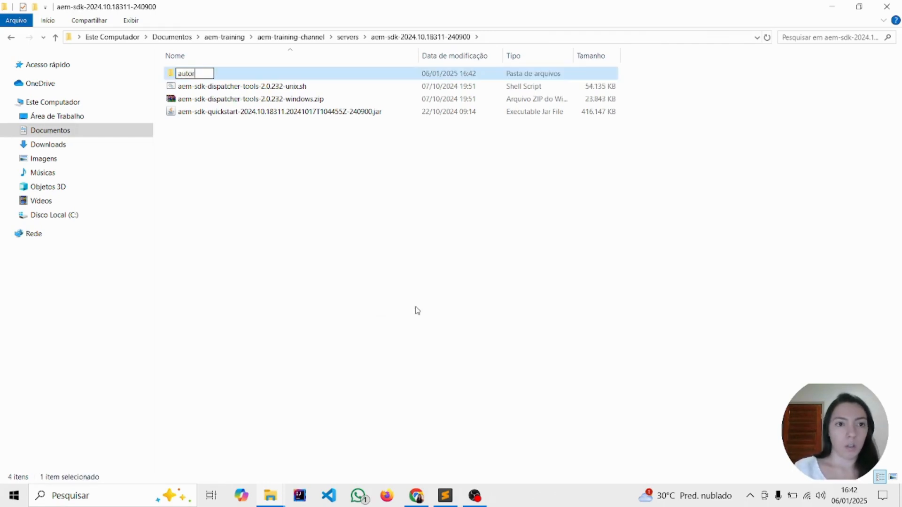
pyautogui.press('BackSpace')
pyautogui.press('BackSpace')
pyautogui.write('hor')
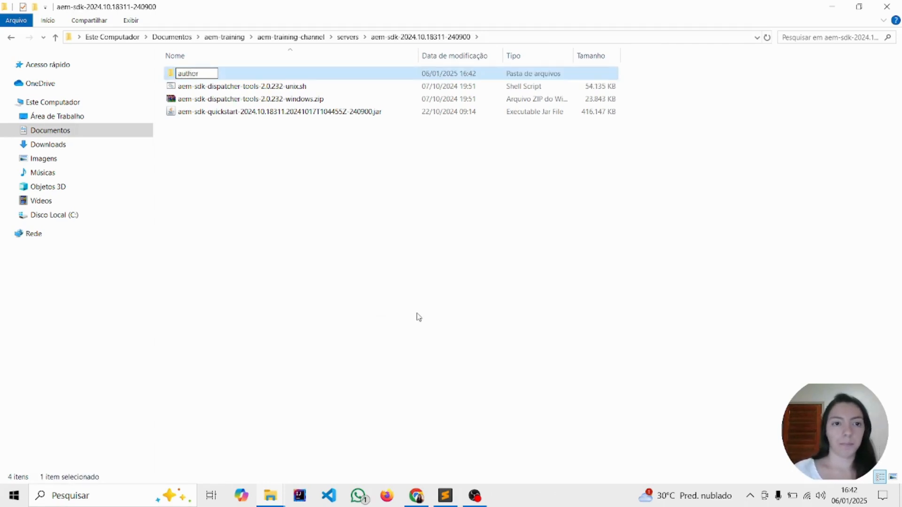
pyautogui.click(419, 317)
# Move the aem-sdk-quickstart jar file into the author folder and open that folder
pyautogui.click(256, 114)
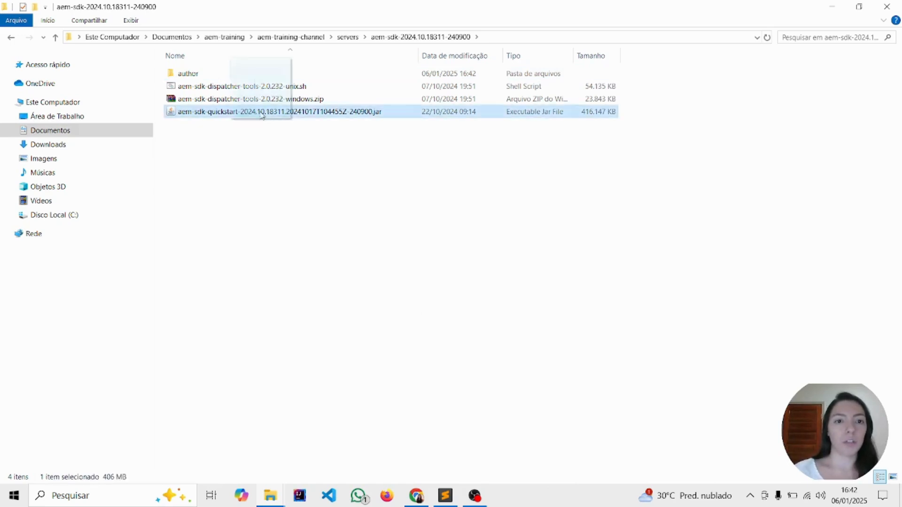
pyautogui.moveTo(261, 116); pyautogui.dragTo(261, 75)
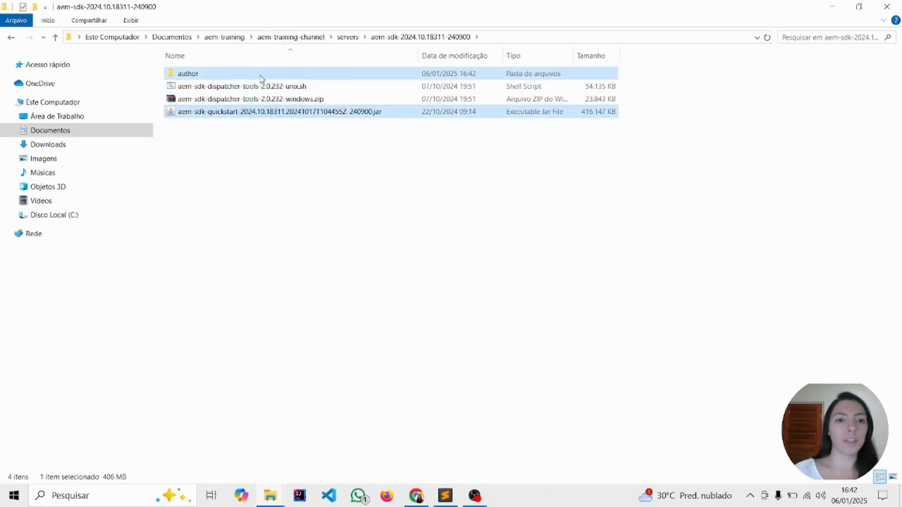
pyautogui.doubleClick(223, 76)
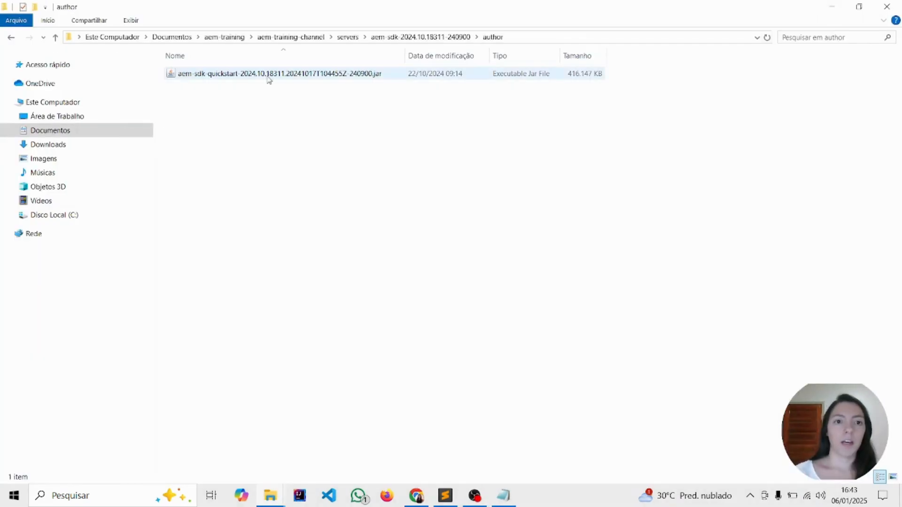
# Rename the quickstart jar file as aem-author-p4502.jar
pyautogui.click(269, 79)
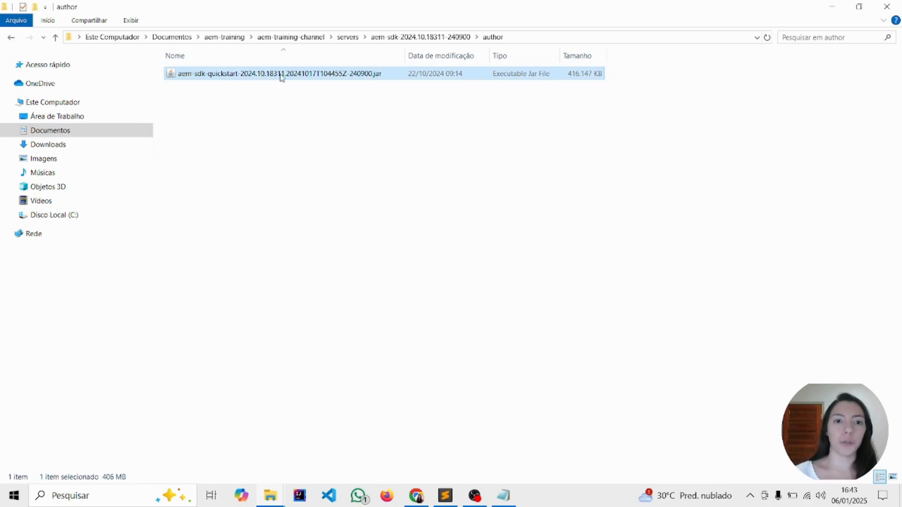
pyautogui.click(281, 76)
pyautogui.write('aem-author-p4502')
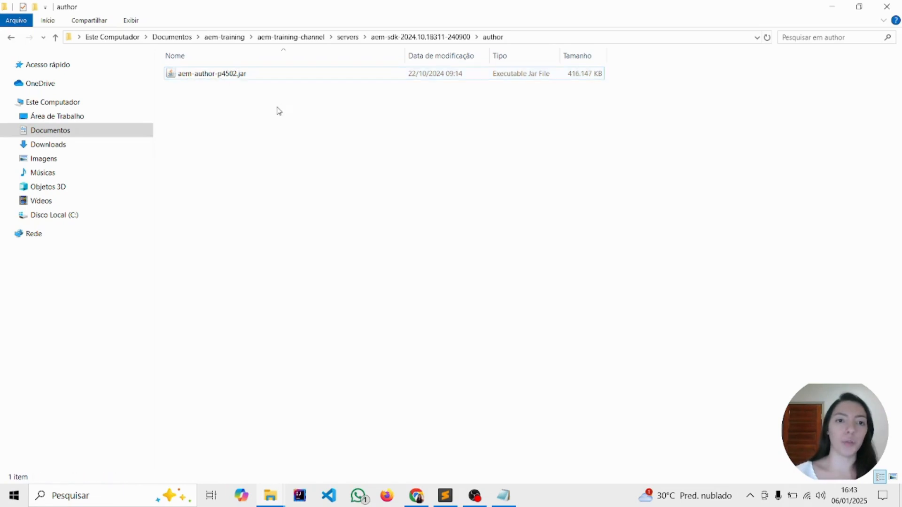
# Create a new text document named aem-run-author-dev.txt in the author folder
pyautogui.rightClick(271, 120)
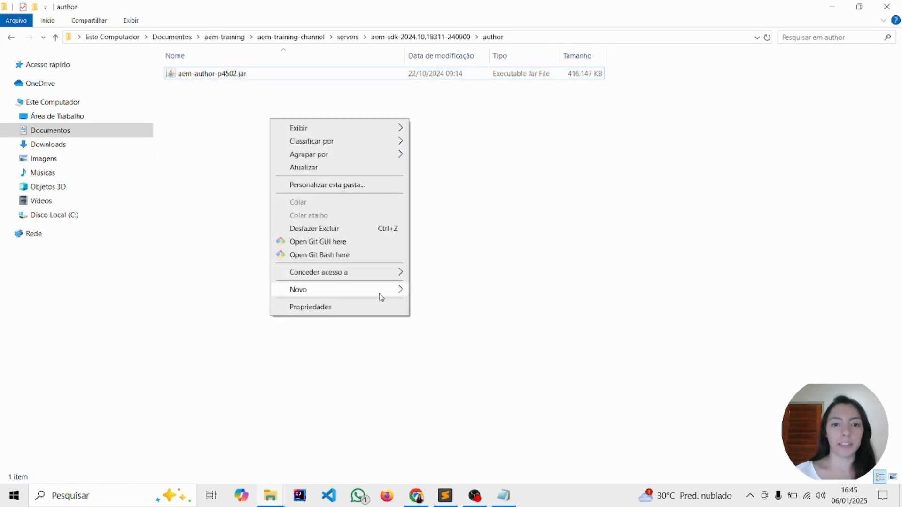
pyautogui.moveTo(381, 293)
pyautogui.click(465, 389)
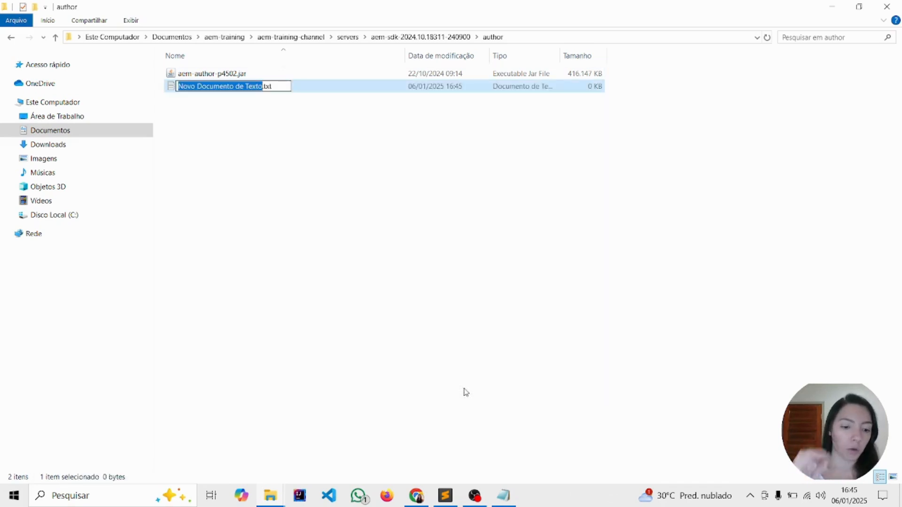
pyautogui.write('aem-')
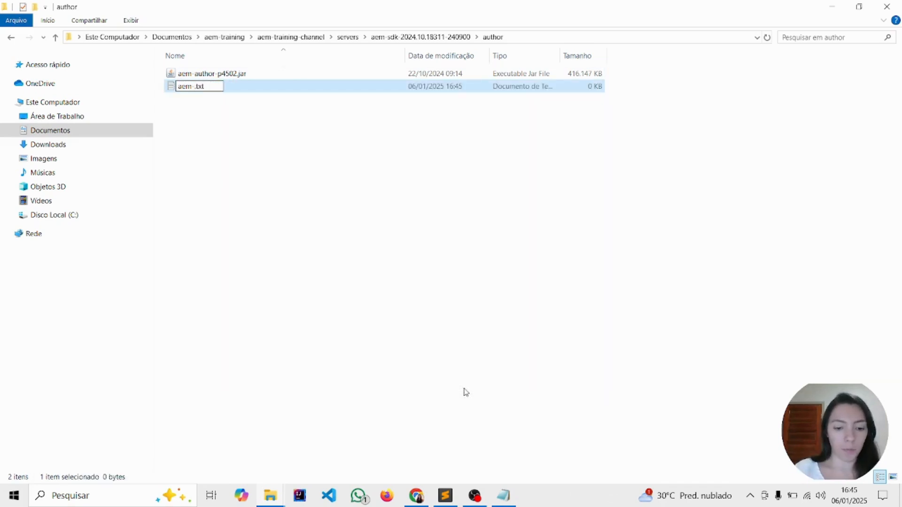
pyautogui.write('run-')
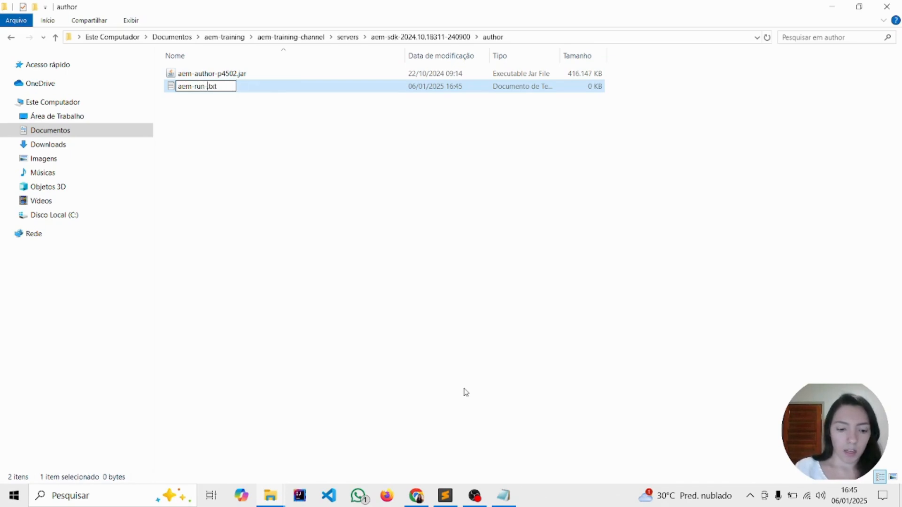
pyautogui.write('author-d')
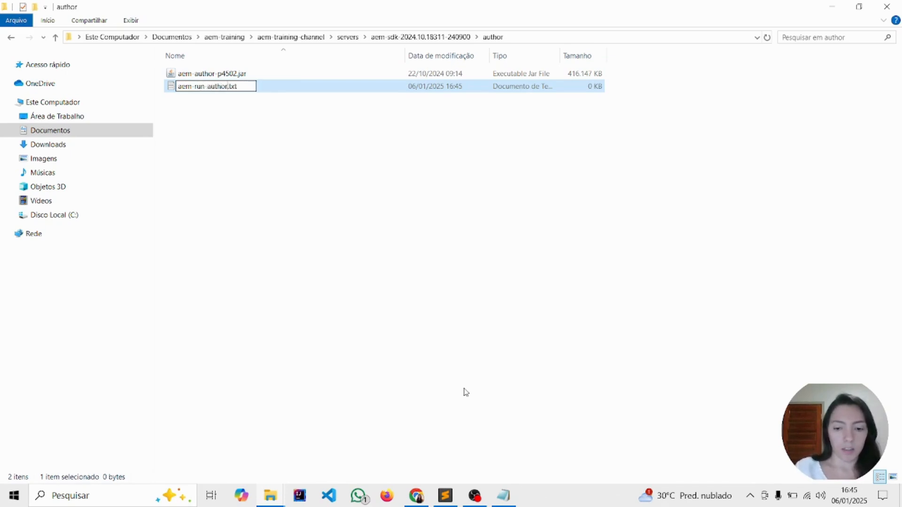
pyautogui.write('ev')
pyautogui.click(325, 224)
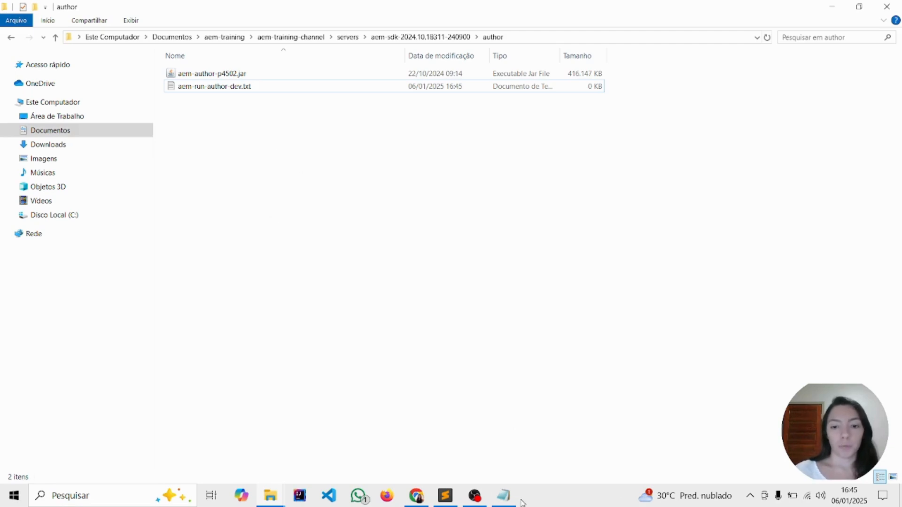
# Open aem-run-author-dev.txt and paste in the command start "CQ" cmd.exe /C java -jar aem-author-p4502.jar -r author,dev -debug 8002
pyautogui.doubleClick(248, 87)
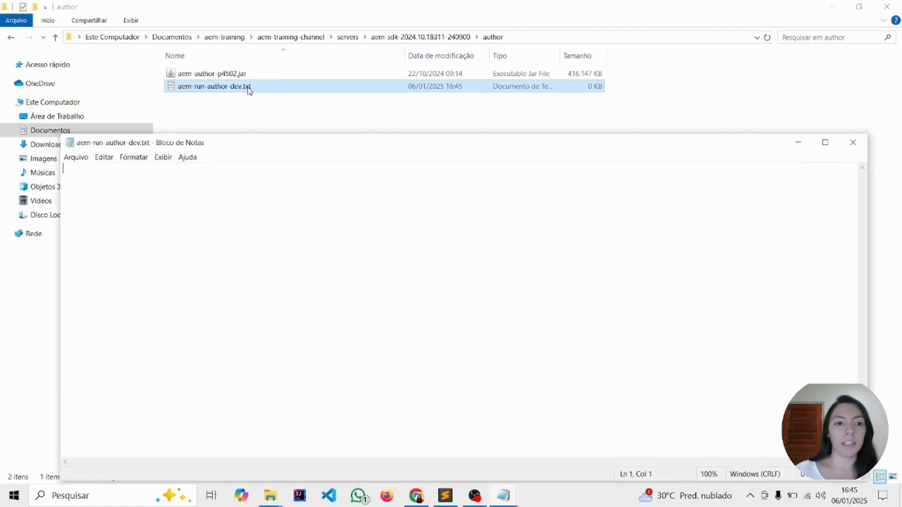
pyautogui.moveTo(342, 143); pyautogui.dragTo(413, 121)
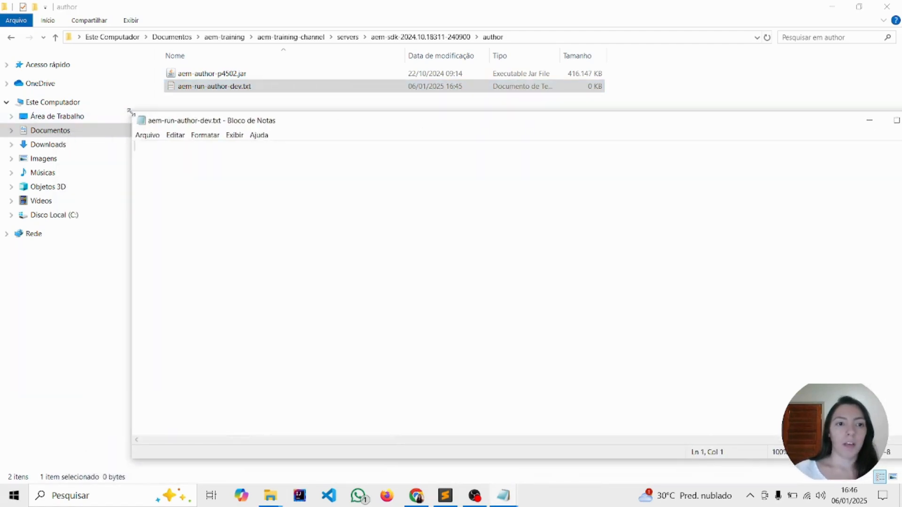
pyautogui.moveTo(128, 111); pyautogui.dragTo(258, 126)
pyautogui.moveTo(472, 137); pyautogui.dragTo(384, 128)
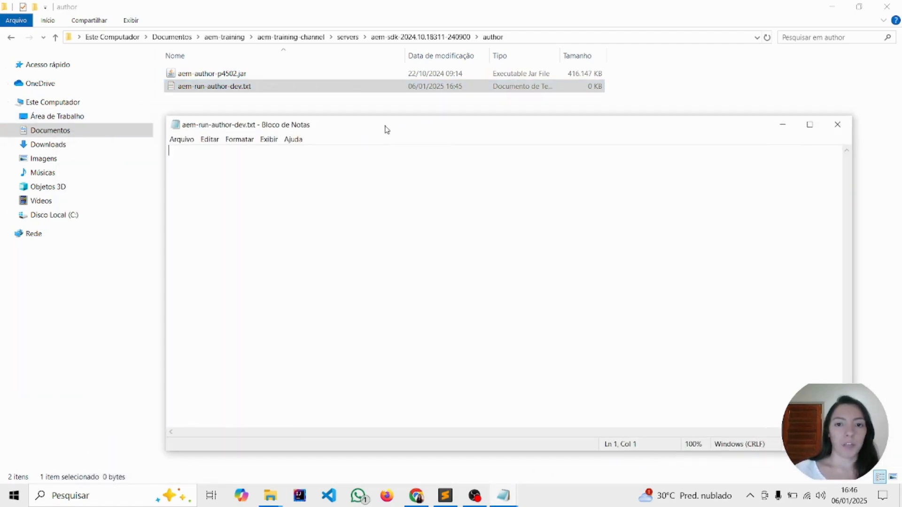
pyautogui.write('start "CQ" cmd.exe /C java -jar aem-author-p4502.jar -r author,dev -debug 8002')
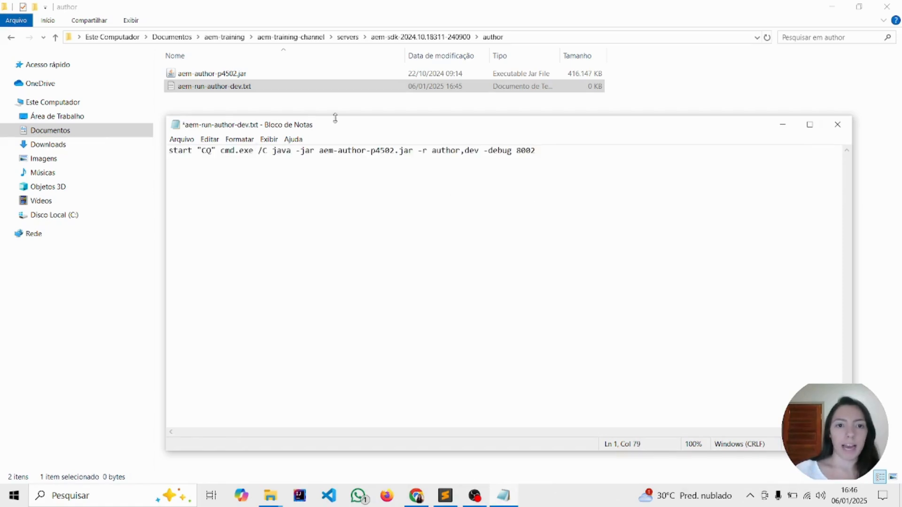
# Examine the jar file name, the run modes and the debug port in the start command
pyautogui.moveTo(334, 117); pyautogui.dragTo(361, 130)
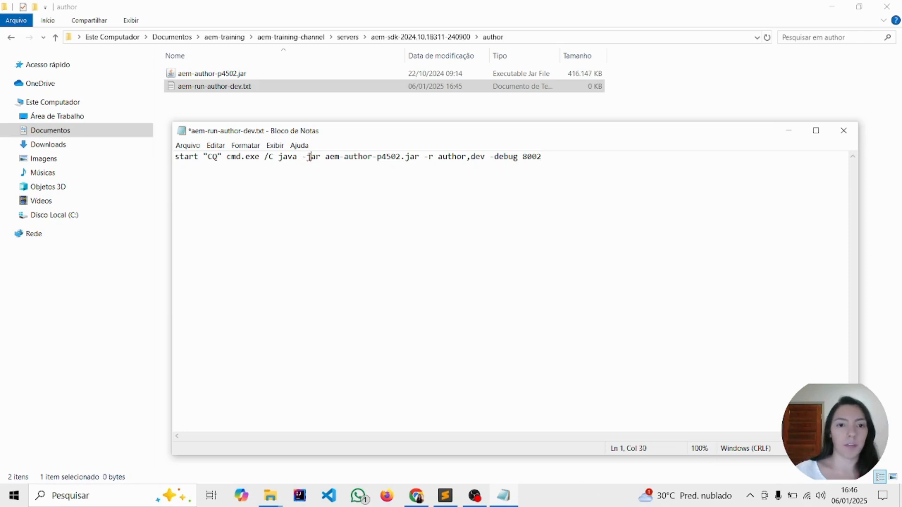
pyautogui.moveTo(308, 156); pyautogui.dragTo(556, 167)
pyautogui.click(572, 165)
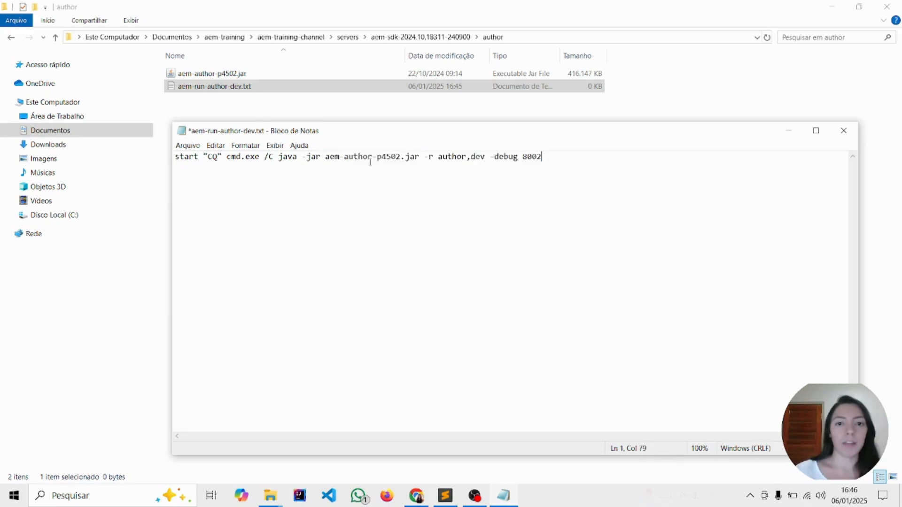
pyautogui.moveTo(326, 157); pyautogui.dragTo(419, 159)
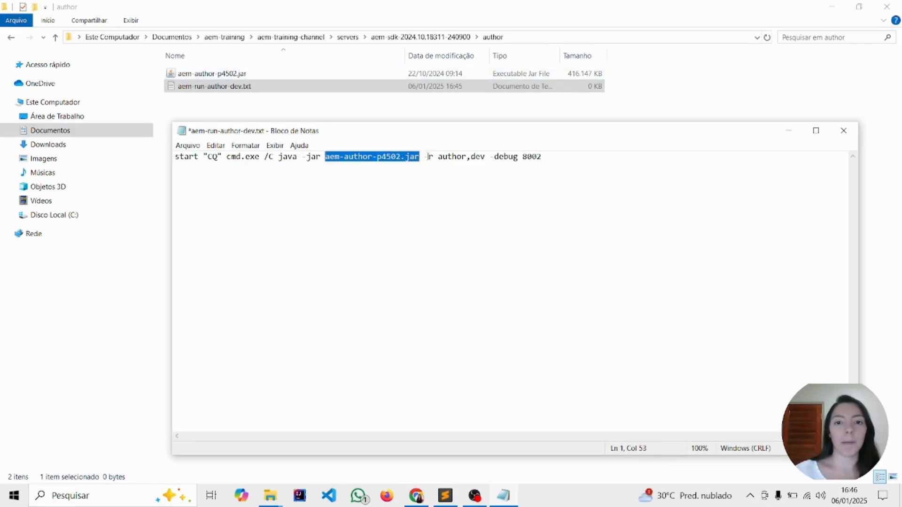
pyautogui.moveTo(429, 157); pyautogui.dragTo(477, 159)
pyautogui.click(488, 160)
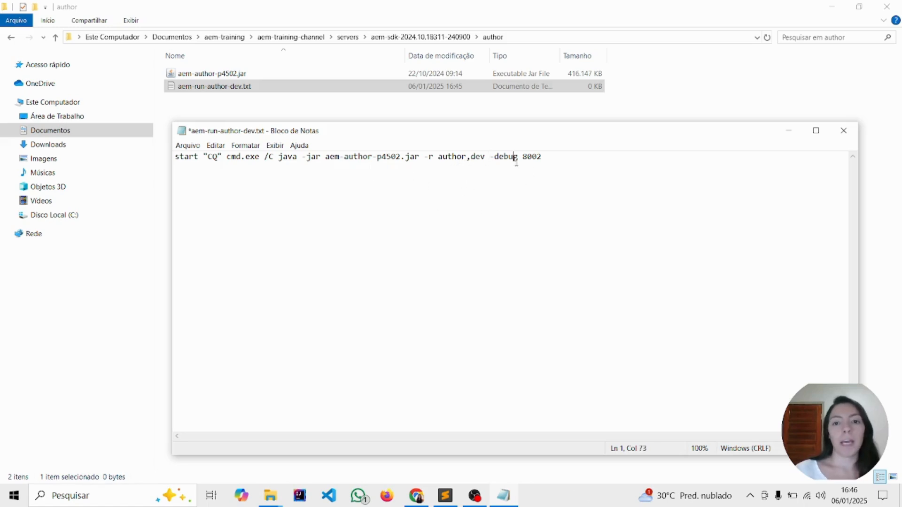
pyautogui.moveTo(557, 160); pyautogui.dragTo(497, 164)
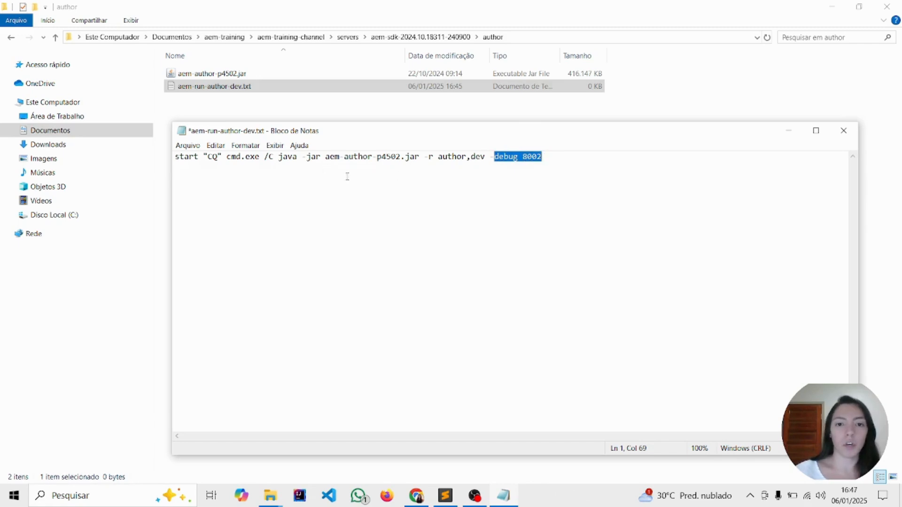
# Save the start command in aem-run-author-dev.txt and close the file
pyautogui.click(629, 158)
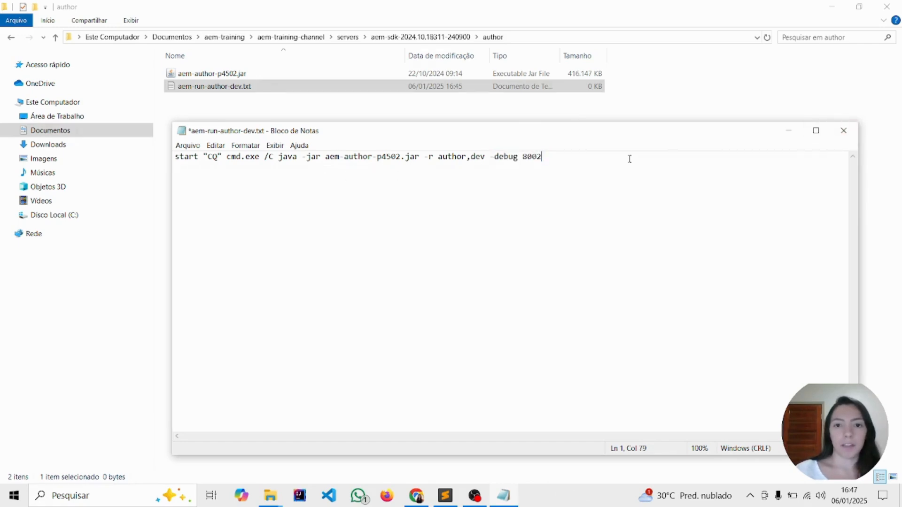
pyautogui.hotkey('ctrl', 's')
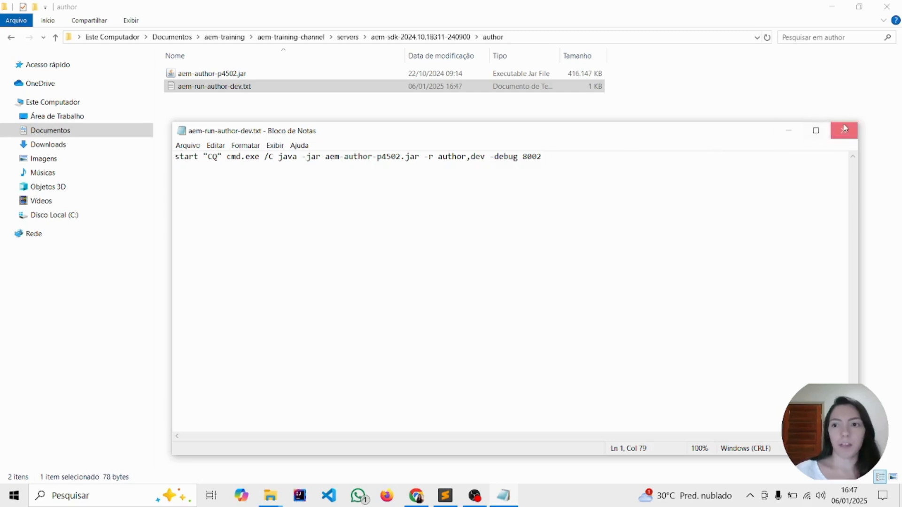
pyautogui.click(844, 131)
# Rename aem-run-author-dev.txt to aem-run-author-dev.bat and accept the extension change
pyautogui.click(256, 88)
pyautogui.click(263, 87)
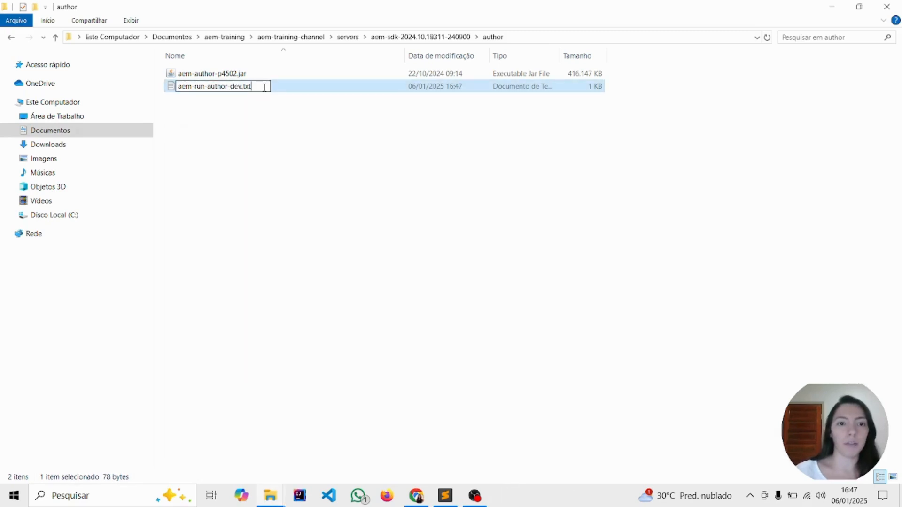
pyautogui.press('BackSpace')
pyautogui.press('BackSpace')
pyautogui.press('BackSpace')
pyautogui.write('bat')
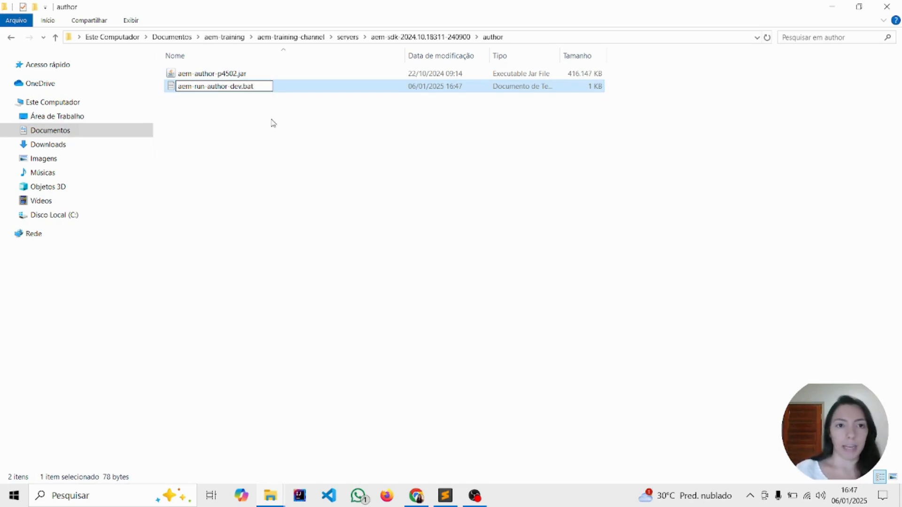
pyautogui.press('Return')
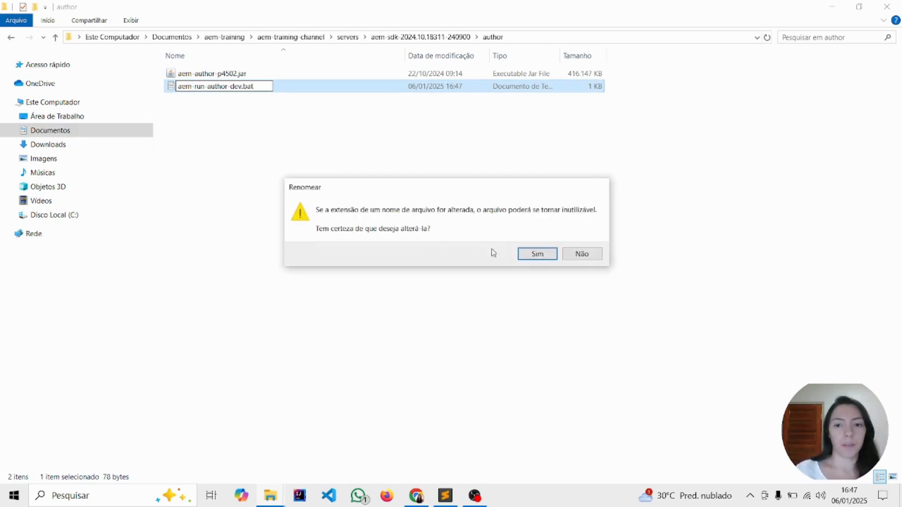
pyautogui.click(537, 253)
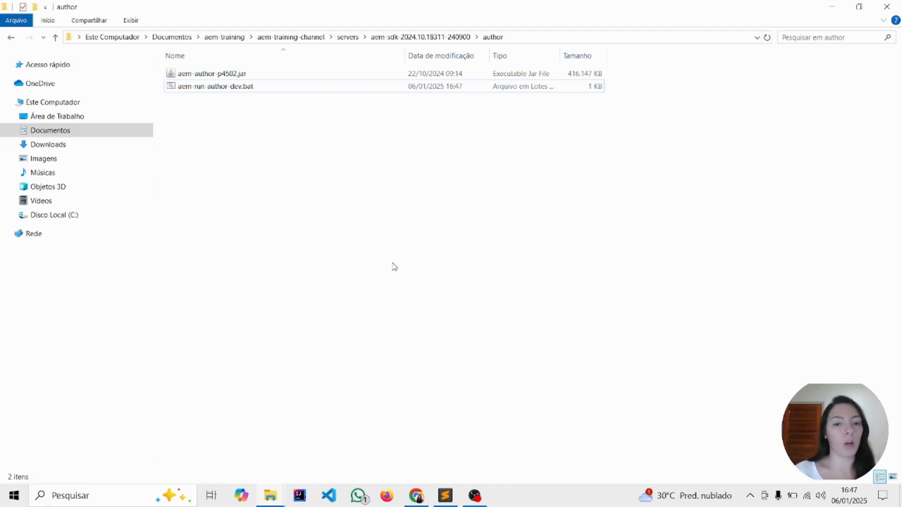
# Open the Command Prompt and check the installed Java version with java -version
pyautogui.click(93, 495)
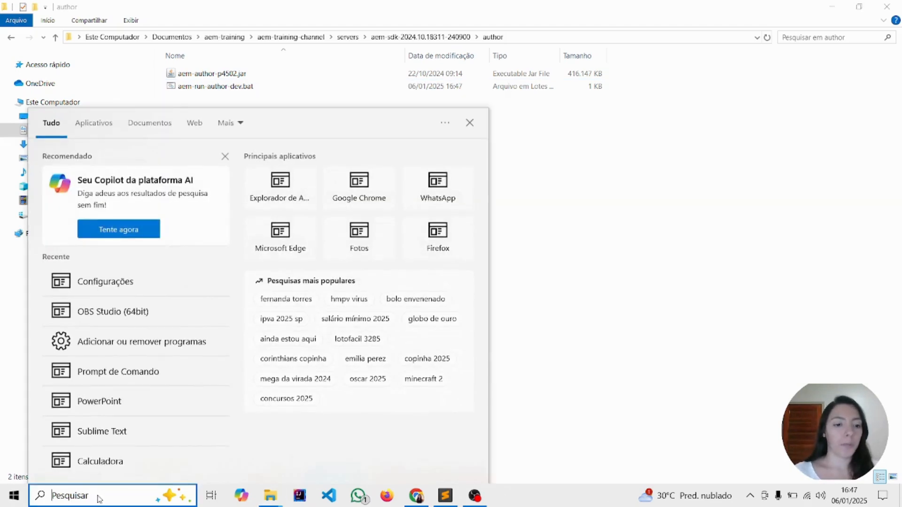
pyautogui.write('x')
pyautogui.press('BackSpace')
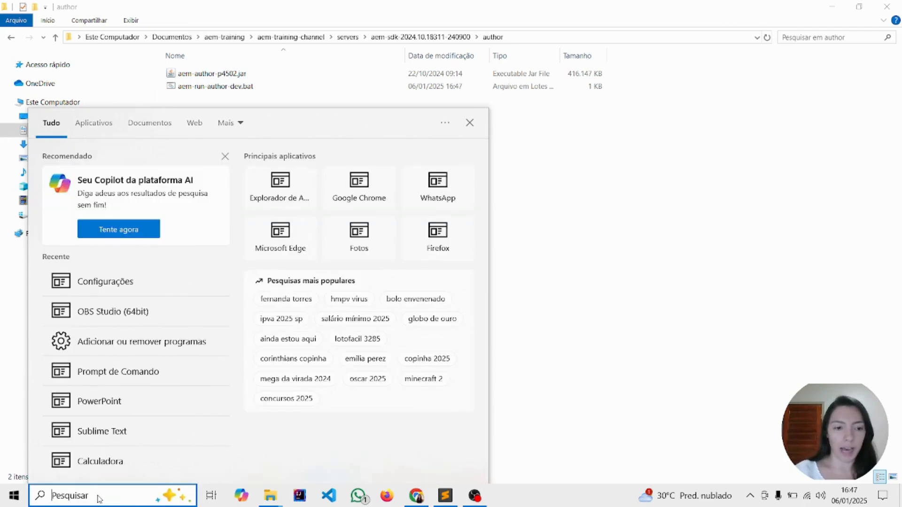
pyautogui.write('cmd')
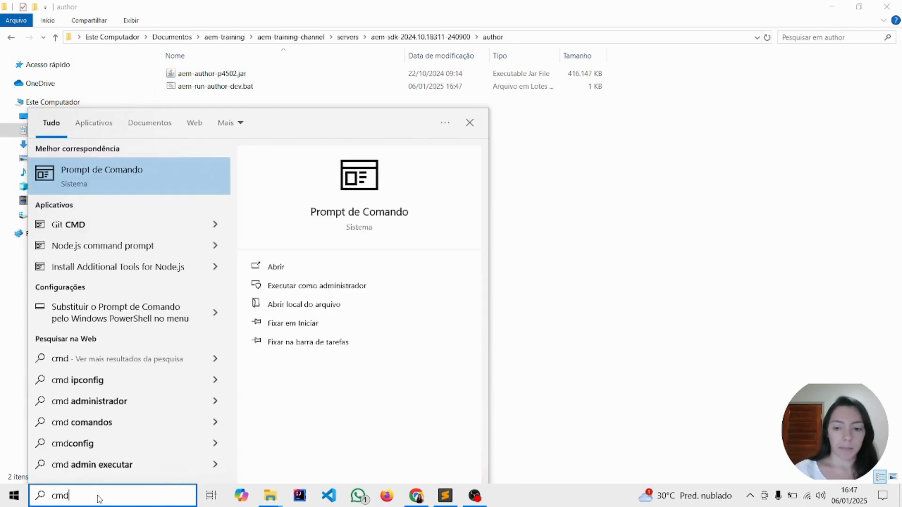
pyautogui.press('Return')
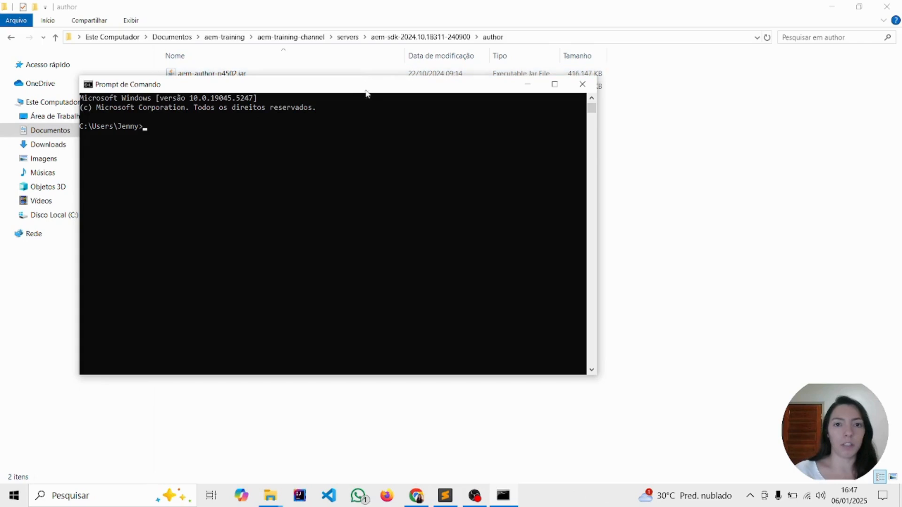
pyautogui.moveTo(365, 88); pyautogui.dragTo(550, 162)
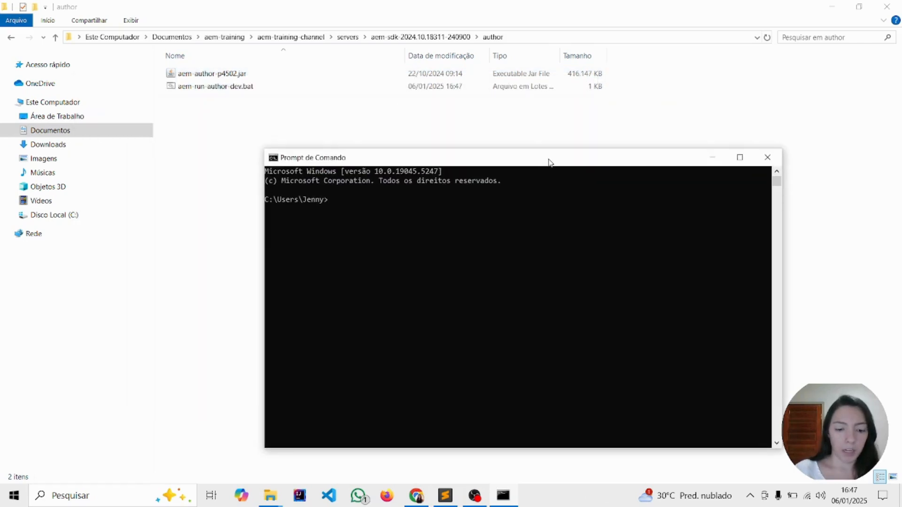
pyautogui.write('java -')
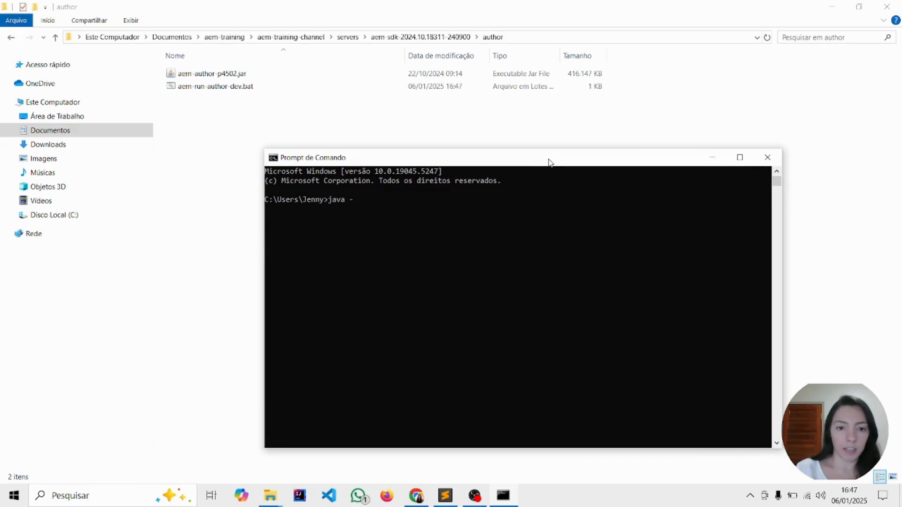
pyautogui.write('version')
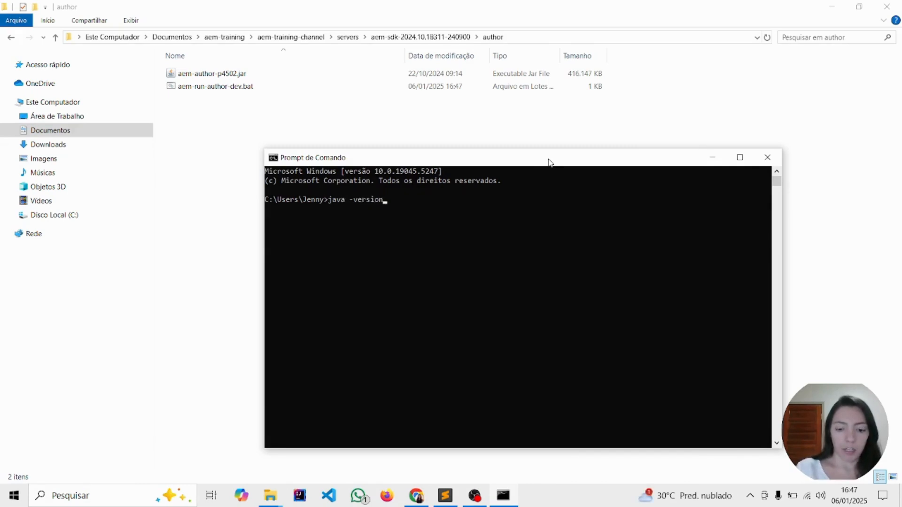
pyautogui.press('Return')
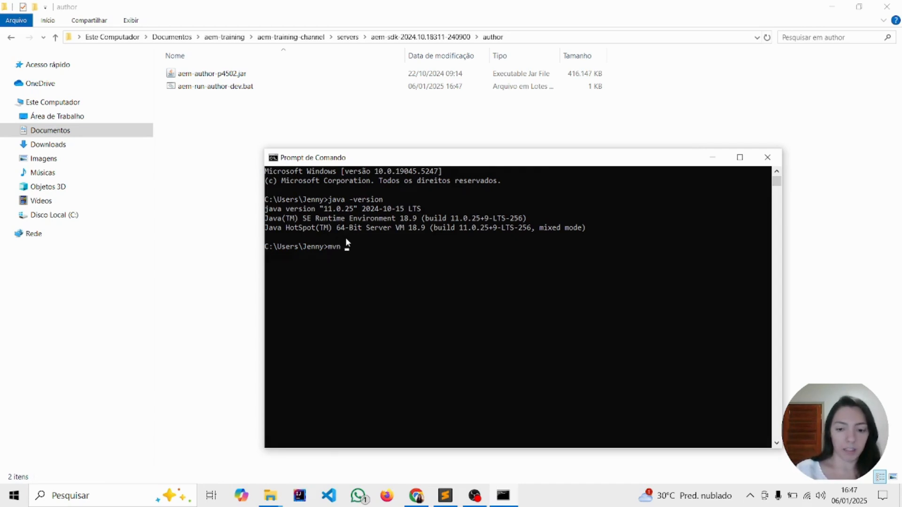
# Check the installed Maven version with mvn -v and close the Command Prompt
pyautogui.write('-v')
pyautogui.press('Return')
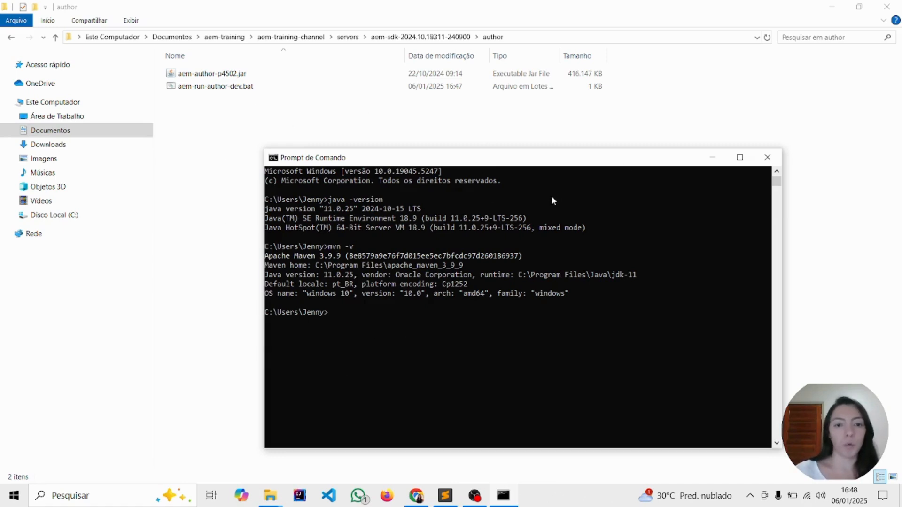
pyautogui.hotkey('alt', 'F4')
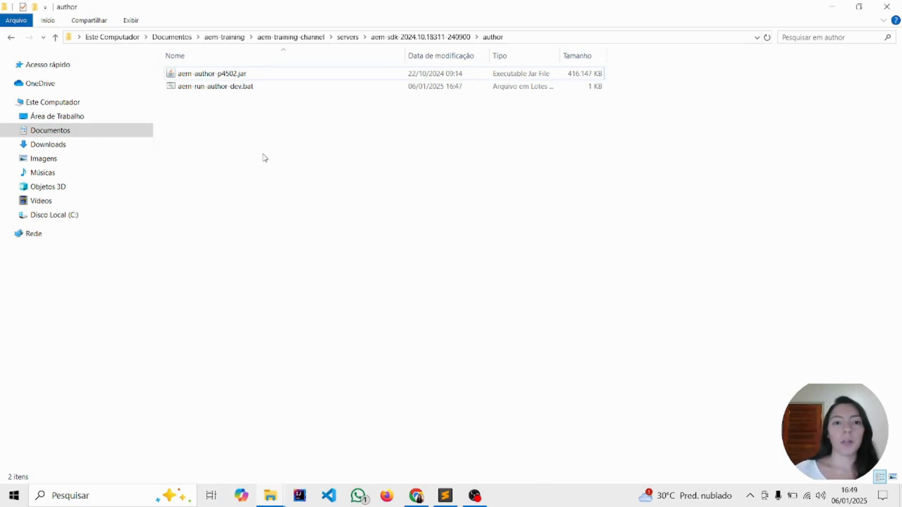
# Run aem-run-author-dev.bat to start the AEM author instance, moving its console window out of the way
pyautogui.click(245, 88)
pyautogui.doubleClick(245, 88)
pyautogui.moveTo(254, 43); pyautogui.dragTo(355, 123)
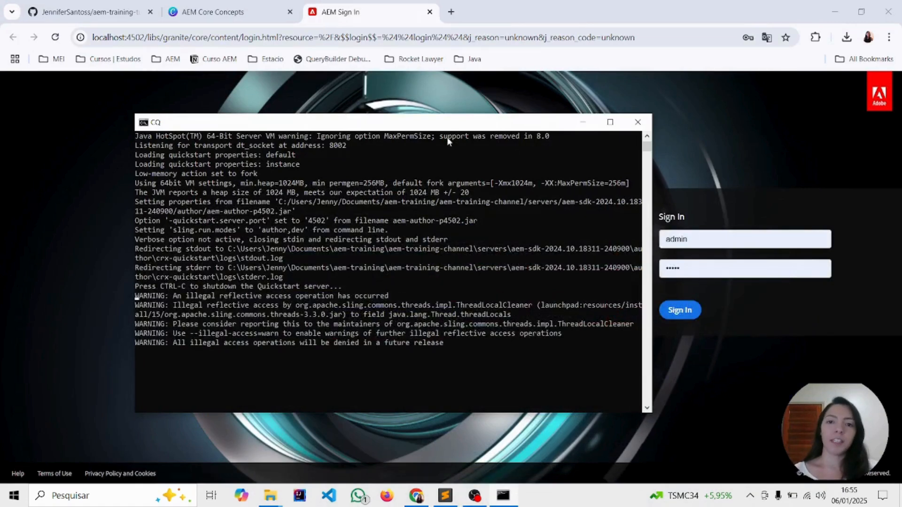
pyautogui.moveTo(438, 127); pyautogui.dragTo(372, 108)
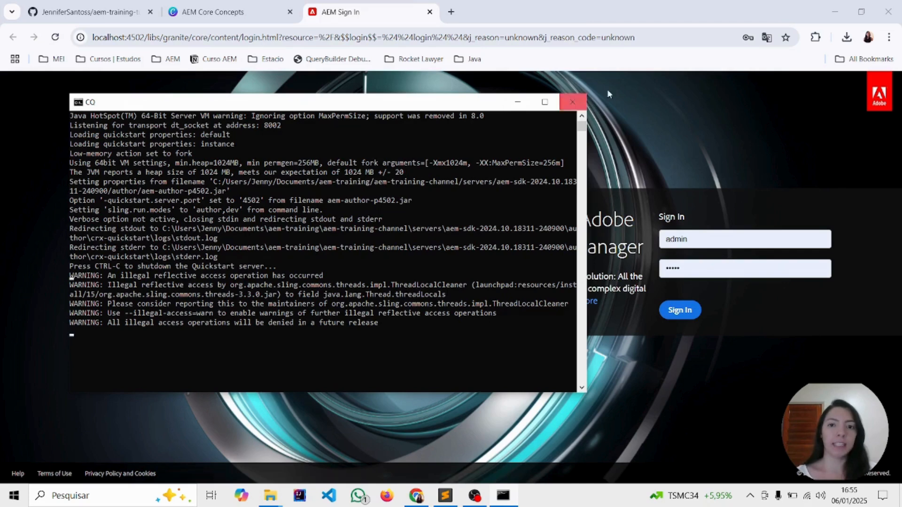
# Bring the AEM sign-in page at localhost:4502 forward, sign in with the prefilled admin credentials and dismiss the saved-passwords warning
pyautogui.click(652, 98)
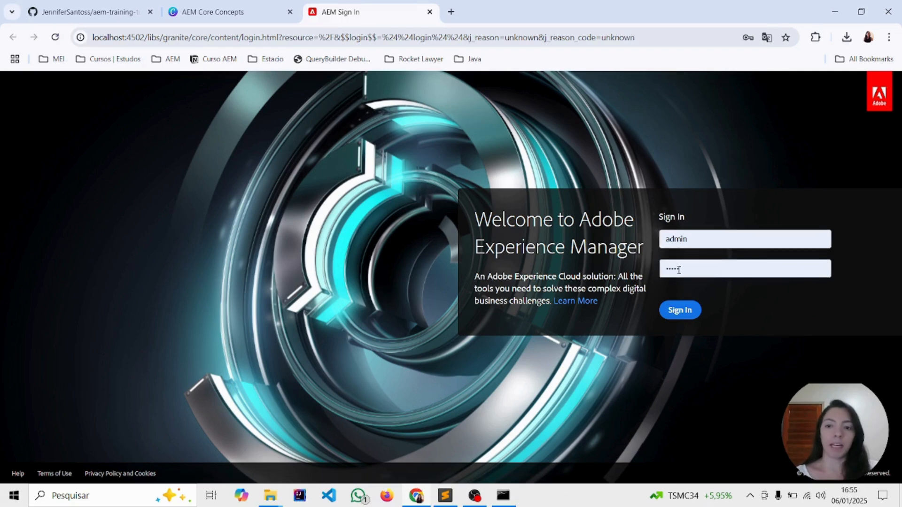
pyautogui.click(677, 313)
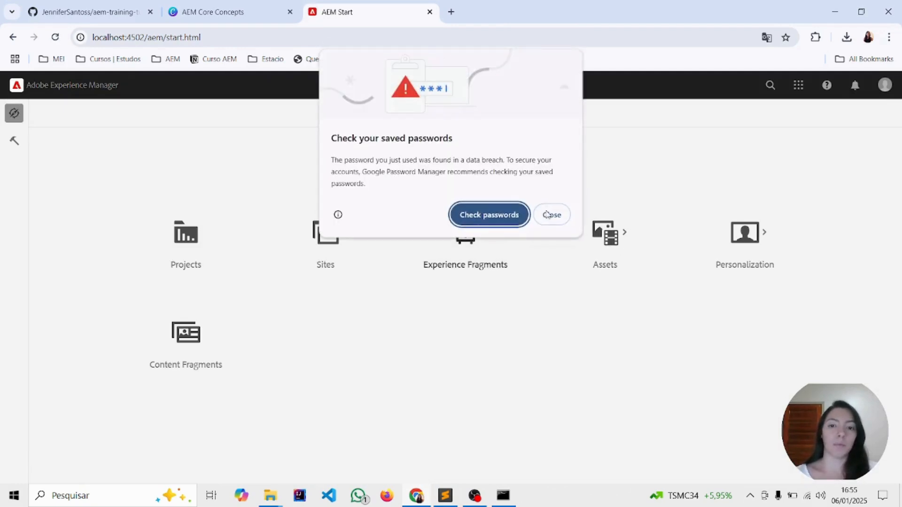
pyautogui.click(556, 211)
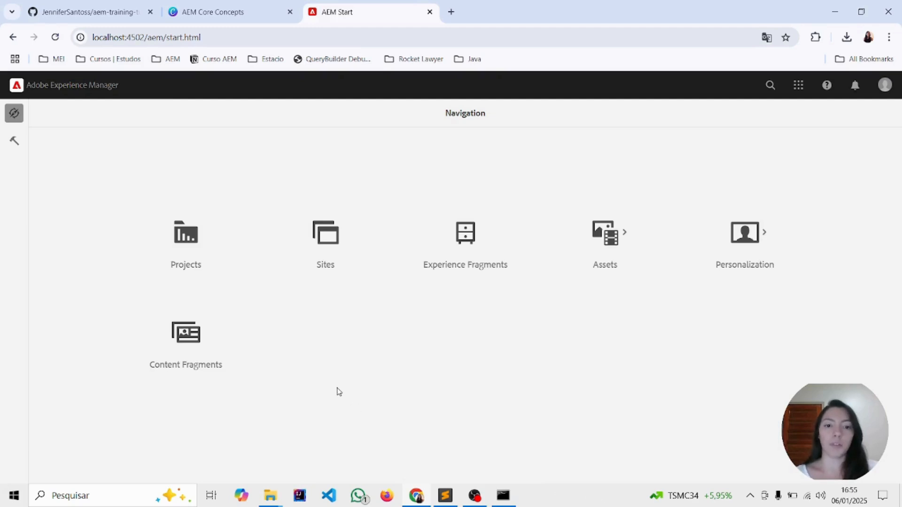
# Open the Sites console from the AEM start page to view its content folders
pyautogui.click(327, 248)
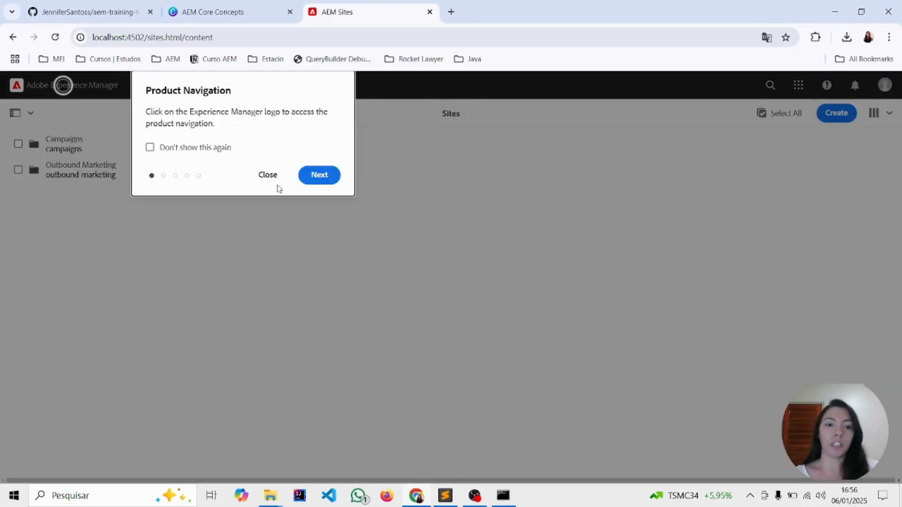
pyautogui.click(269, 176)
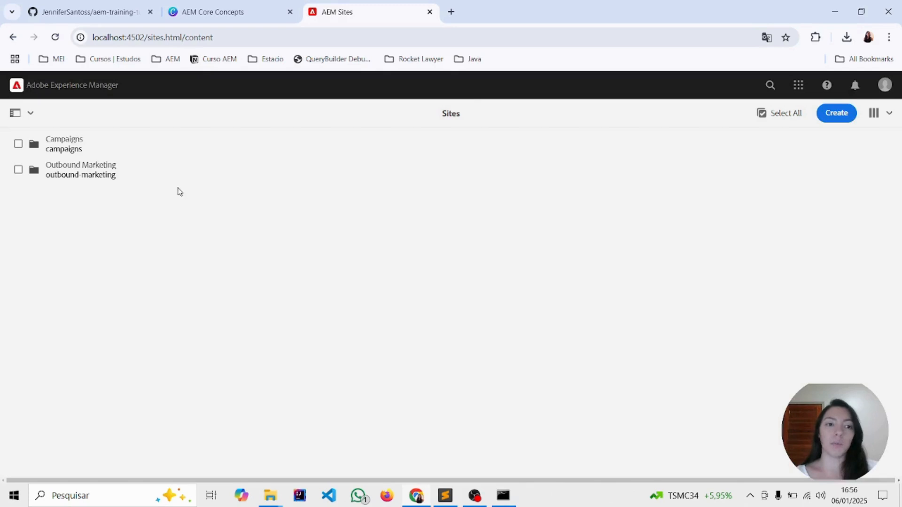